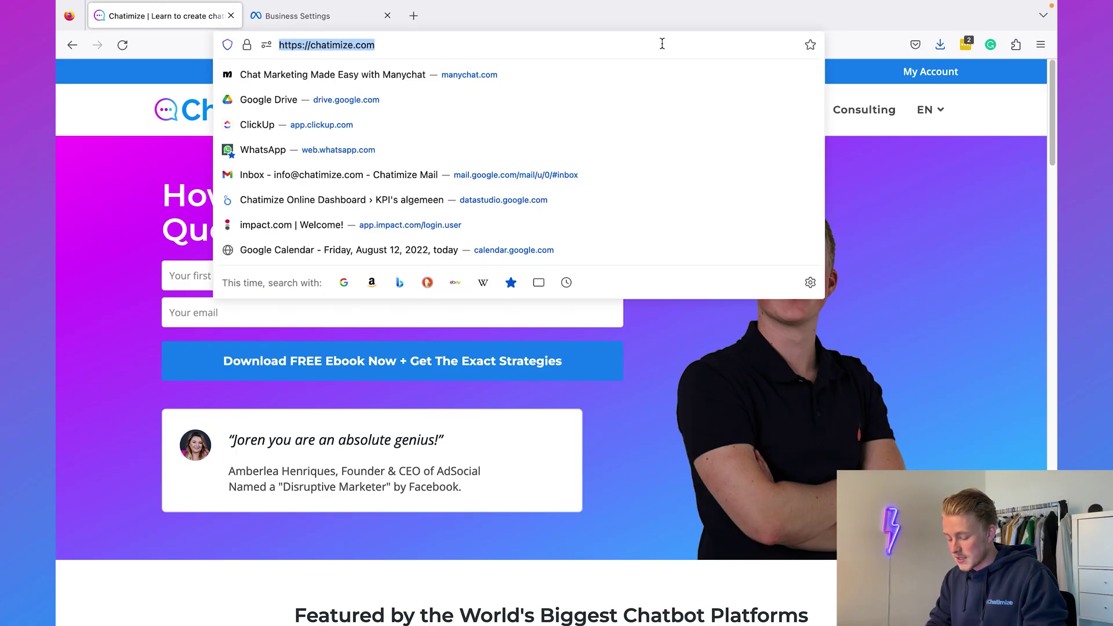
Load business.facebook.com in the first Firefox tab to bring up Meta Business Suite.
type("buss")
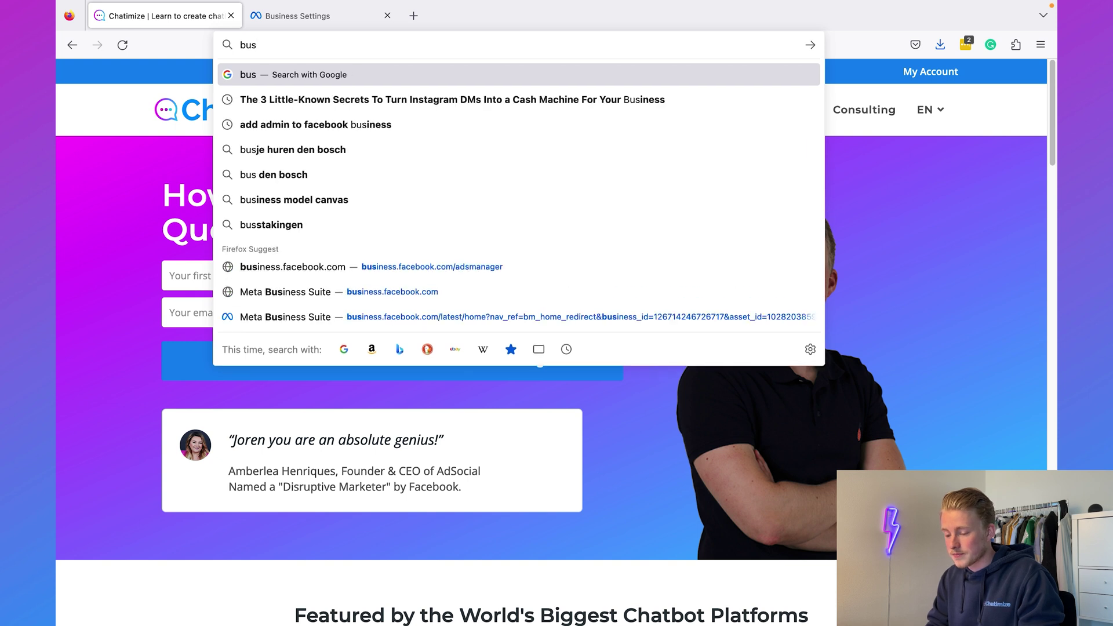
key("BackSpace")
type("iness.facebook.com/")
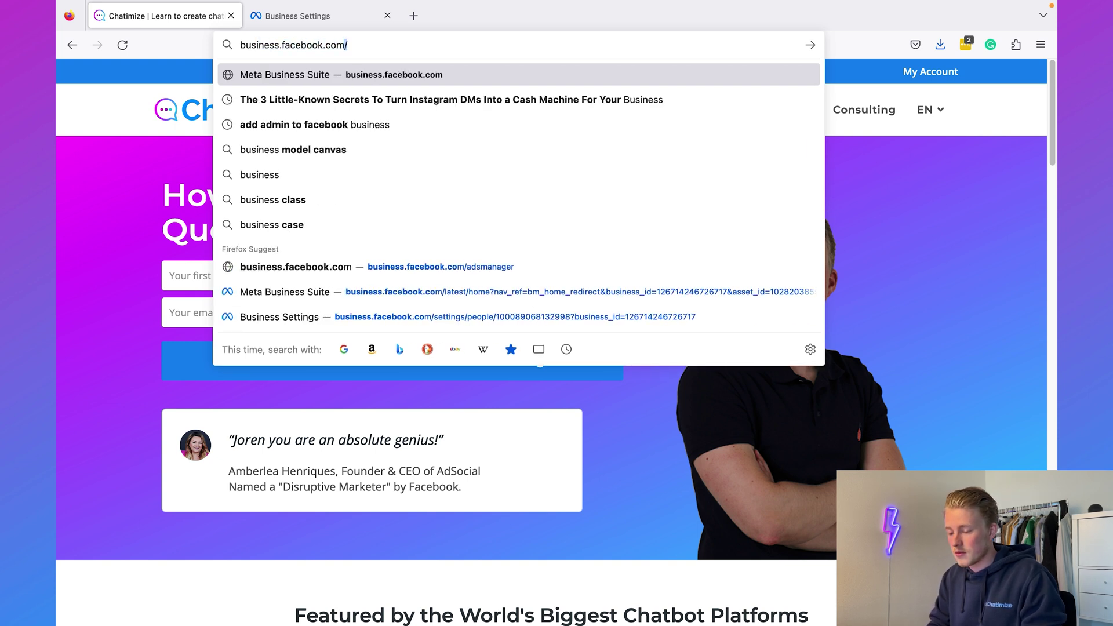
key("Return")
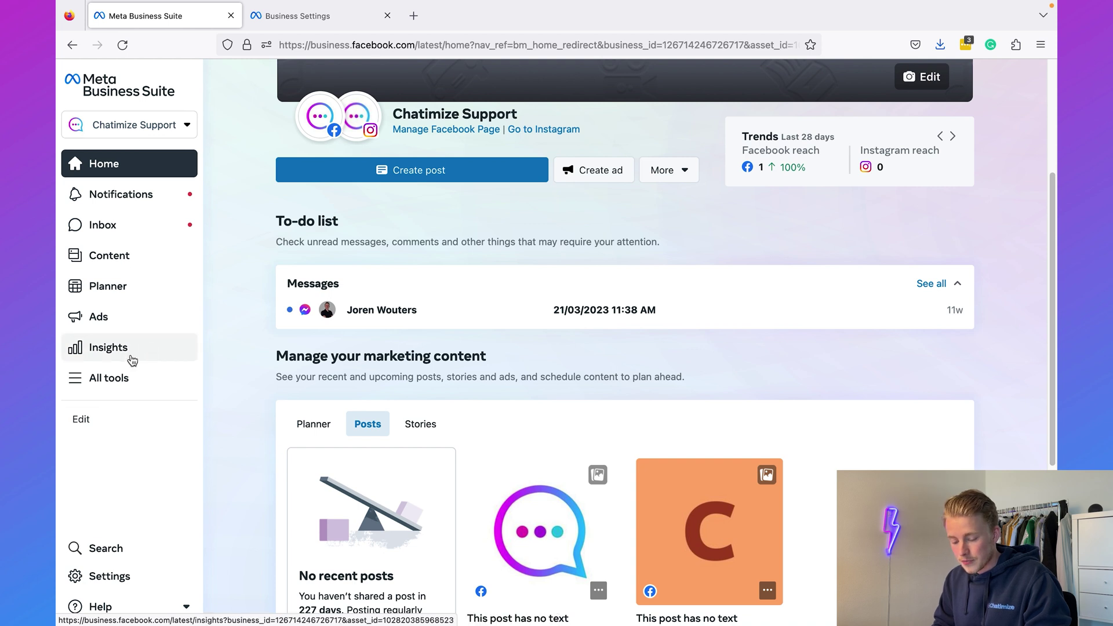
Go through Settings to Business settings and show Chatimize Support's Business info page.
left_click(123, 573)
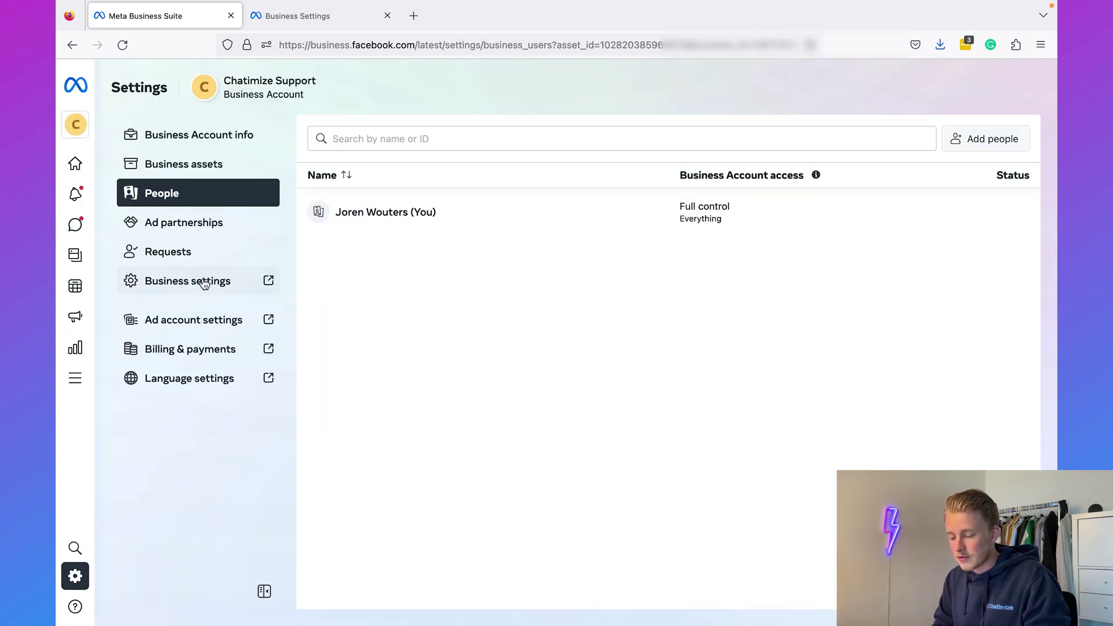
left_click(201, 280)
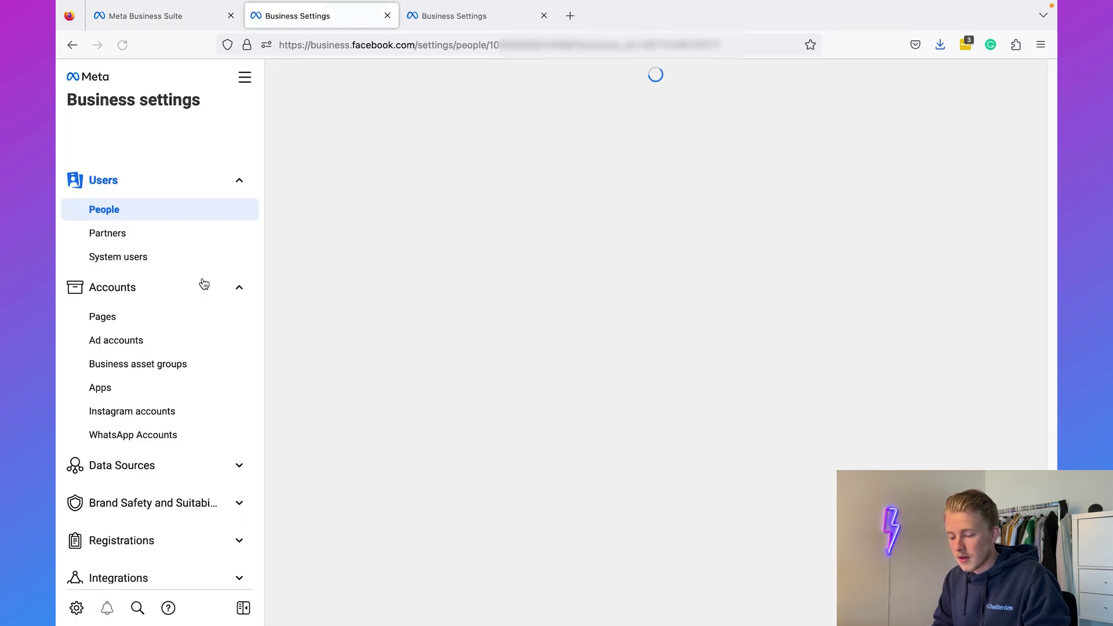
scroll(170, 350, "down", 1)
scroll(169, 350, "down", 3)
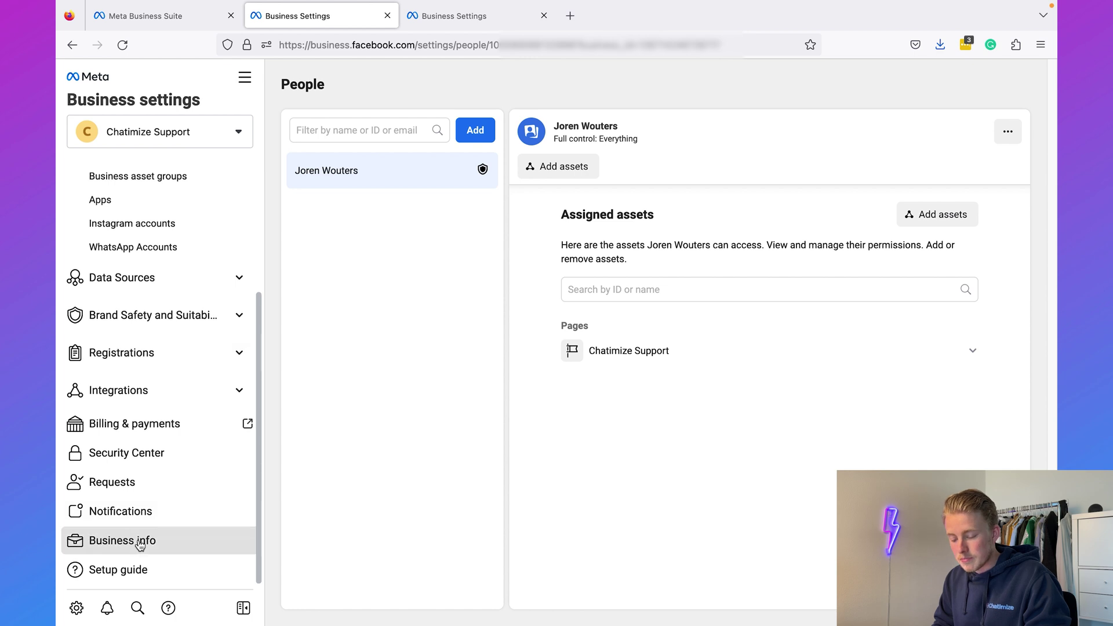
left_click(139, 542)
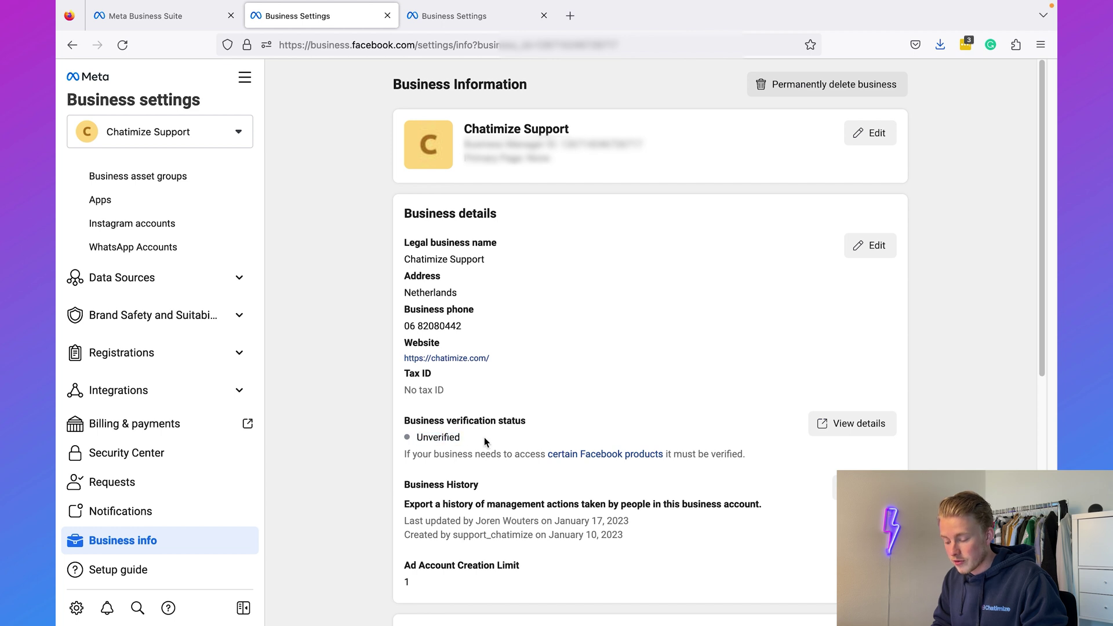
View the business verification details in Security Center, briefly highlighting the verification card title.
left_click(843, 428)
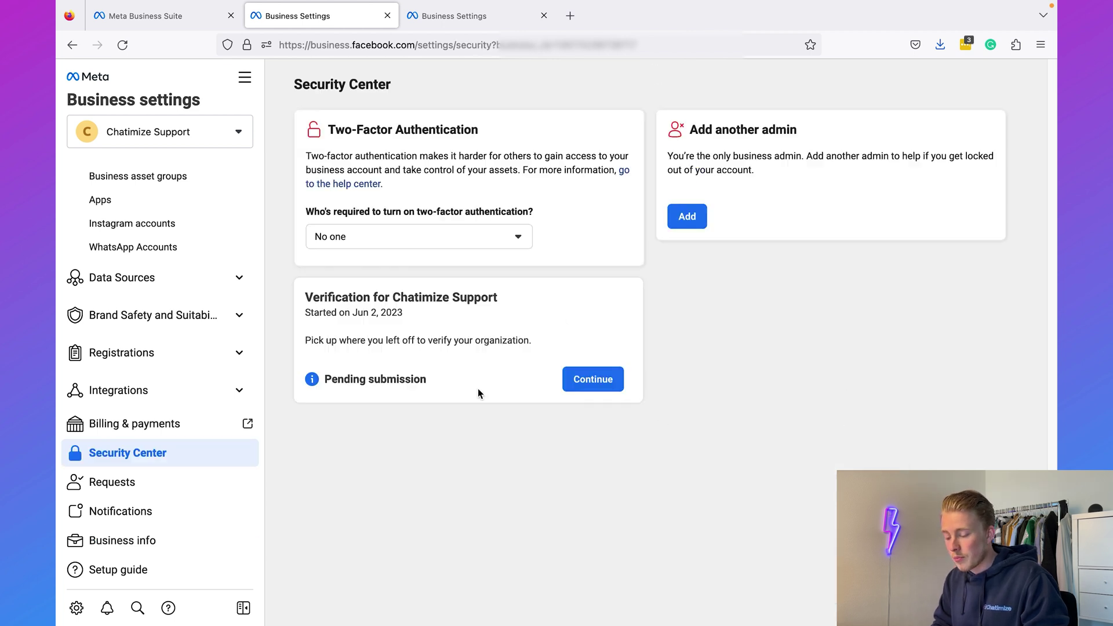
left_click_drag(305, 299, 512, 294)
left_click(512, 294)
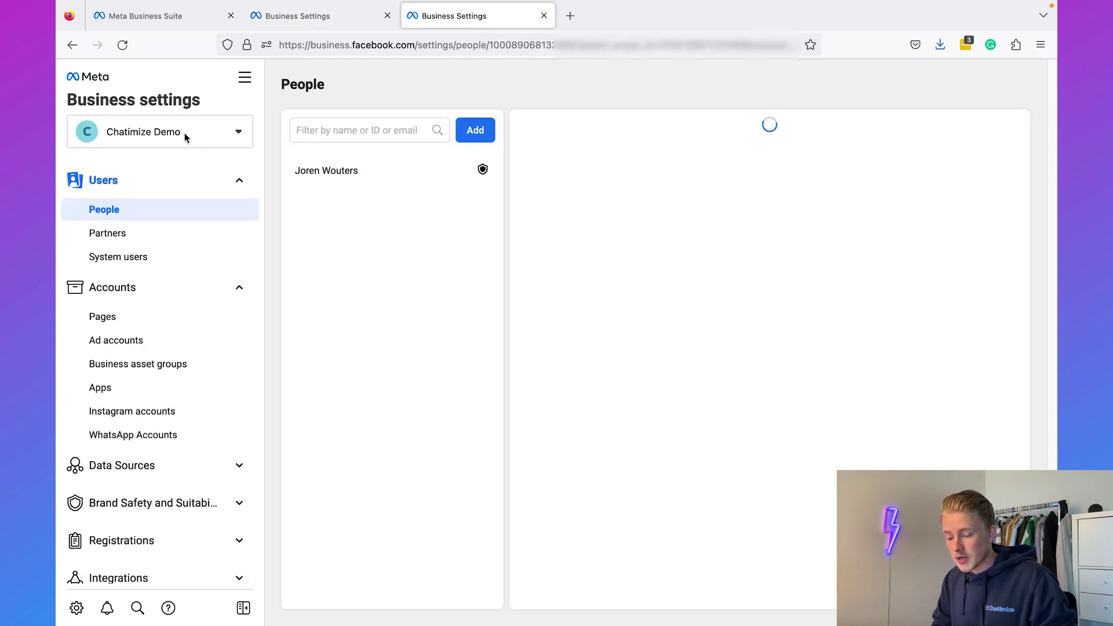
scroll(167, 354, "down", 5)
left_click(141, 541)
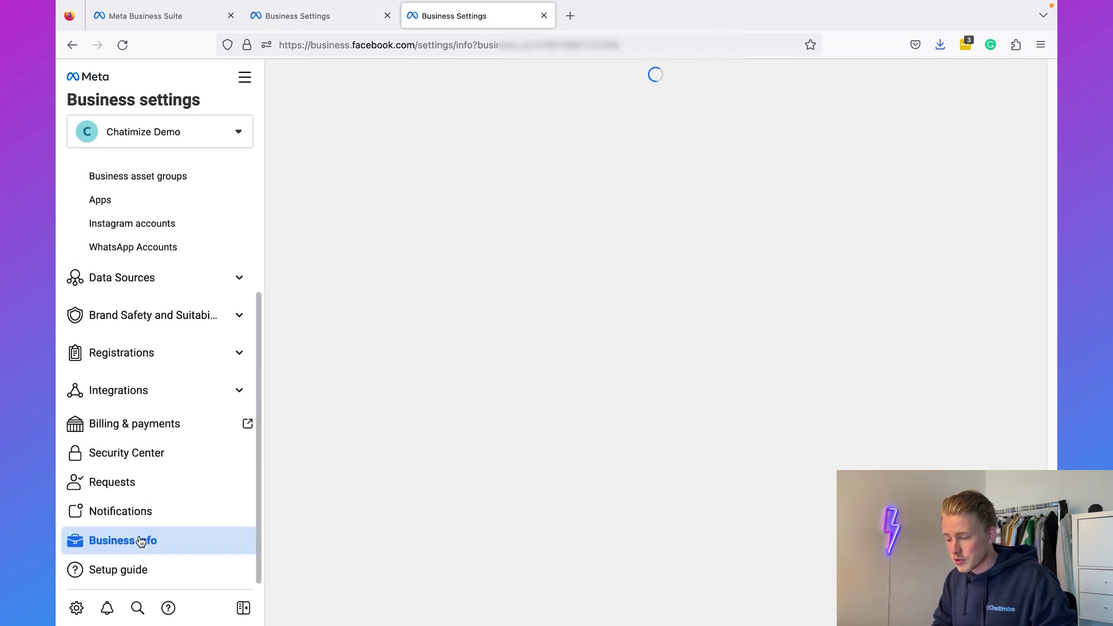
scroll(541, 341, "down", 3)
left_click(860, 336)
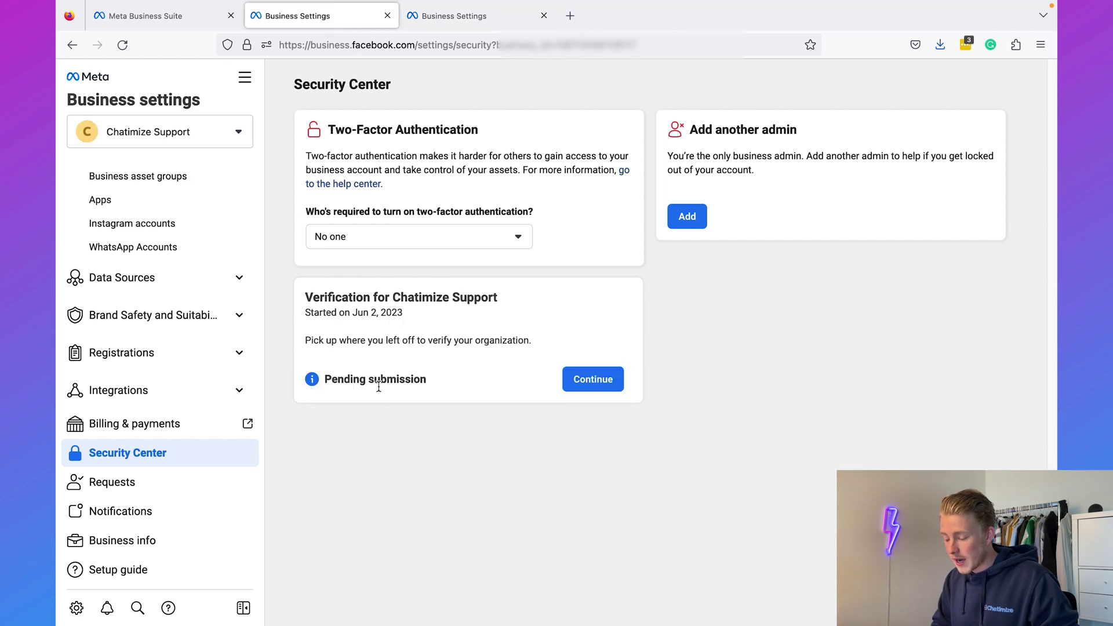
Resume the pending verification and confirm Netherlands as the organization's country.
left_click(585, 383)
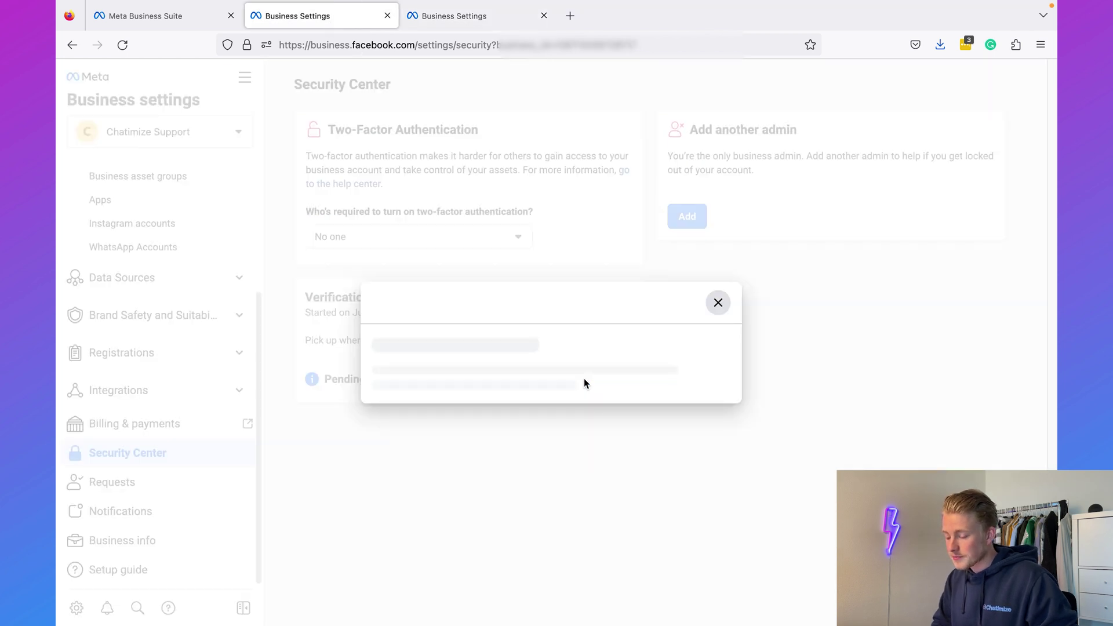
left_click(556, 564)
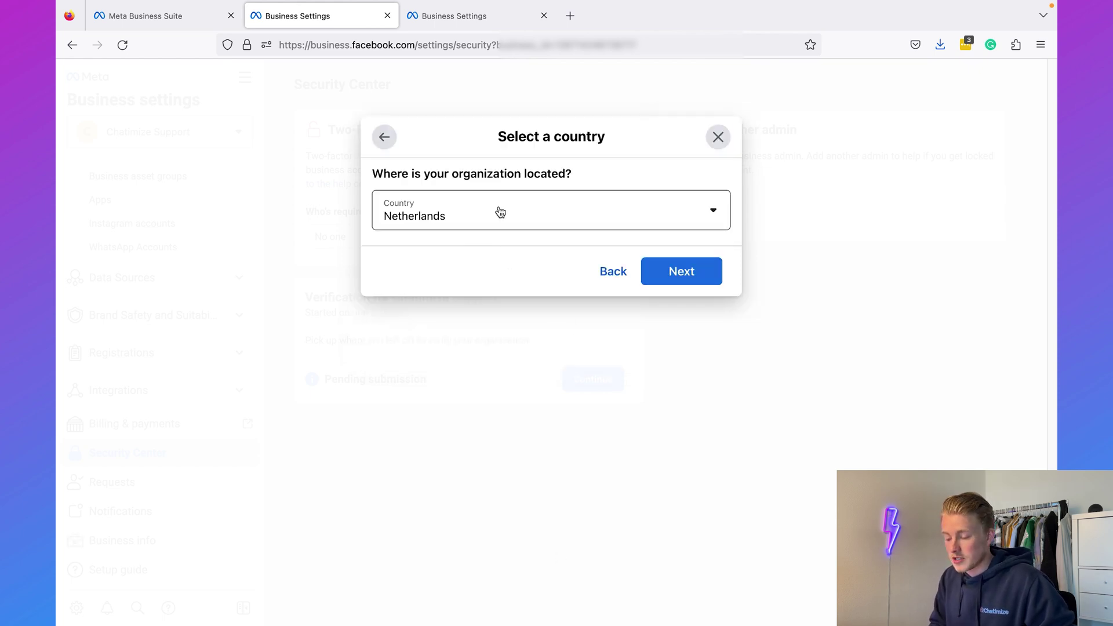
left_click(677, 271)
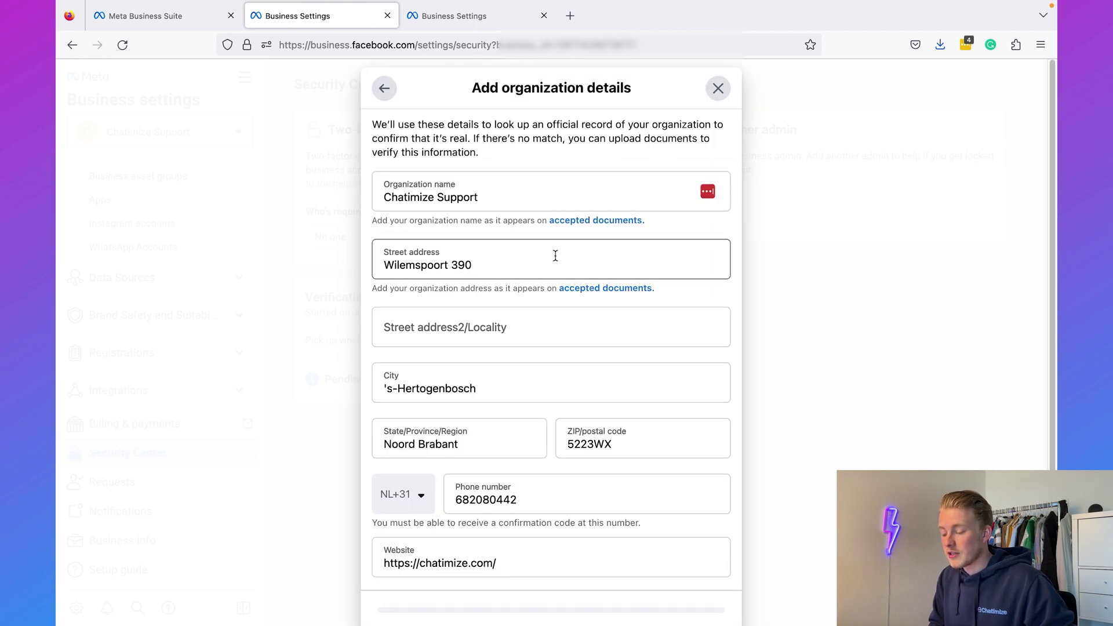
Review the prefilled organization name, street address and website fields.
double_click(503, 197)
left_click(504, 259)
scroll(505, 259, "down", 2)
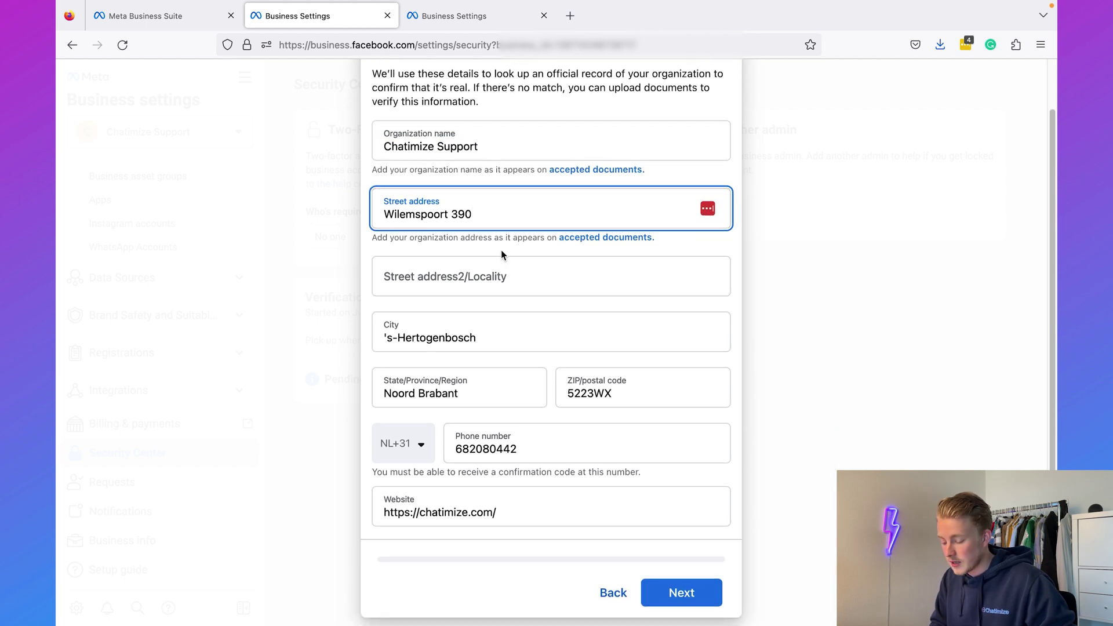
left_click(522, 505)
left_click(503, 548)
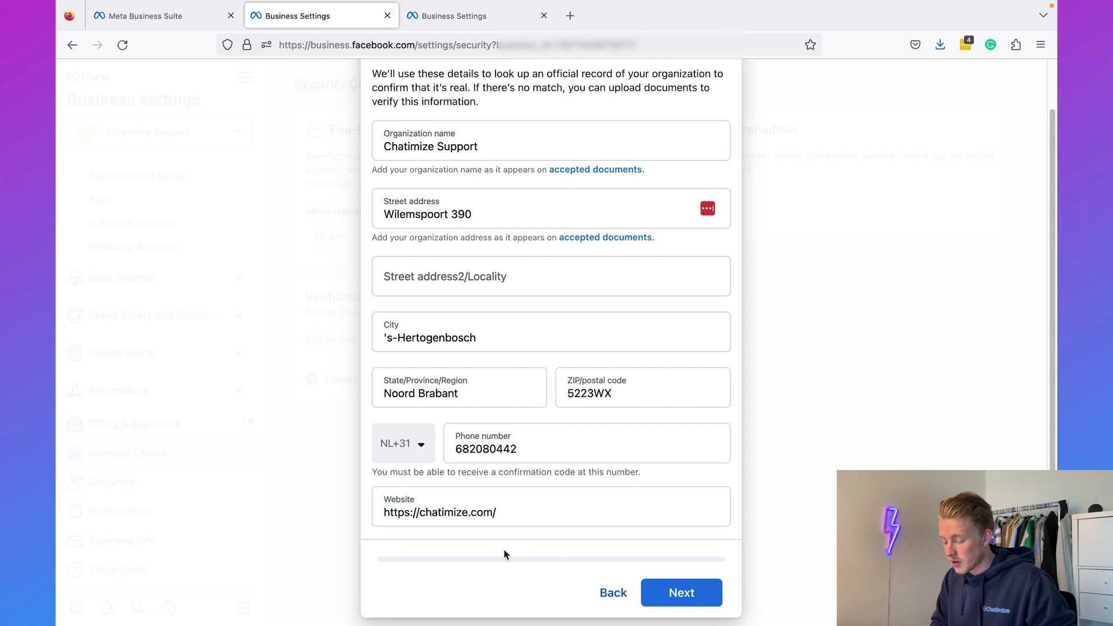
Submit the organization details form with Next.
left_click(682, 591)
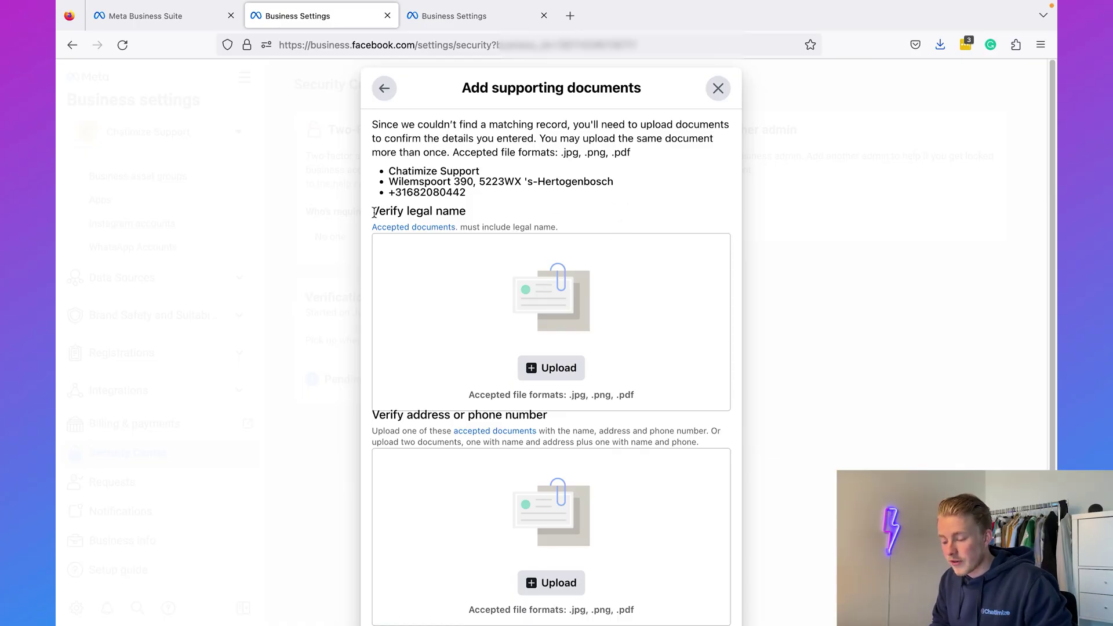
left_click(503, 216)
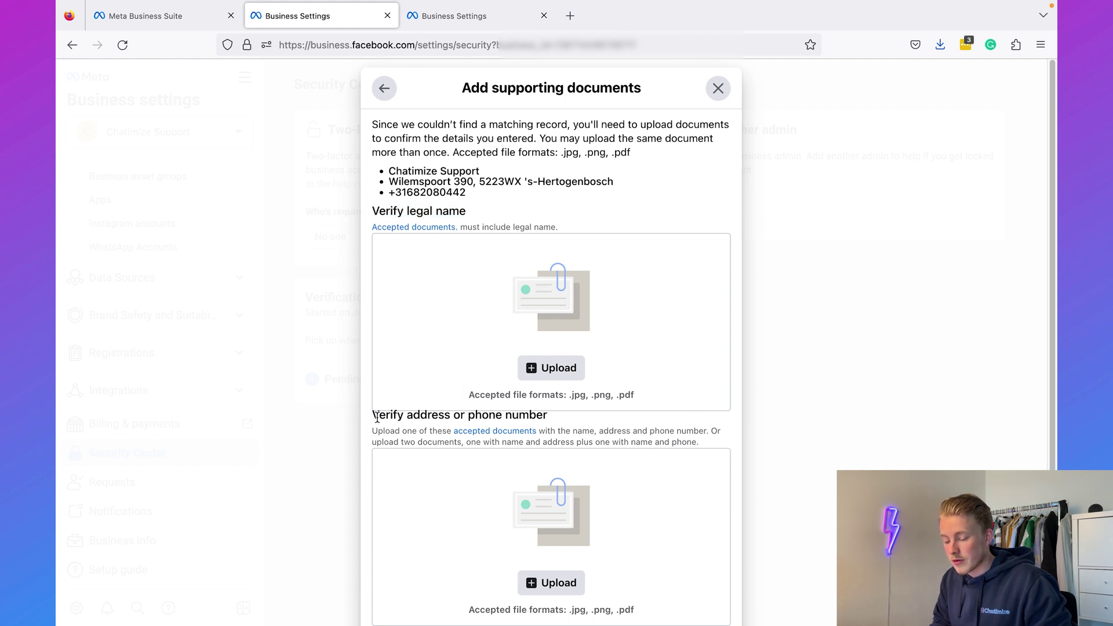
left_click_drag(416, 416, 577, 418)
left_click(577, 418)
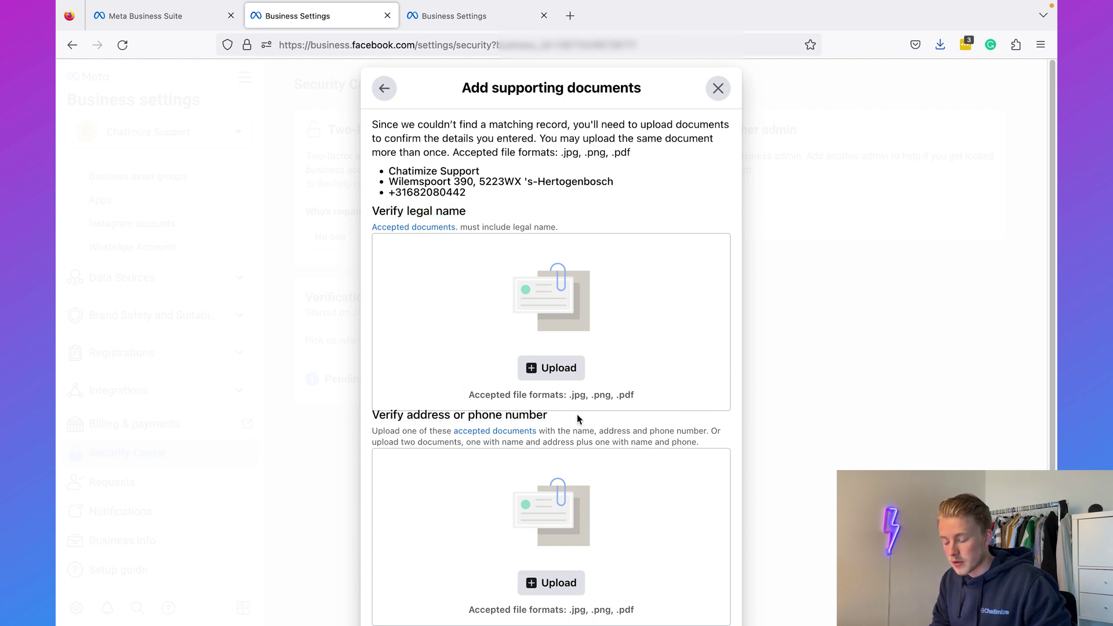
left_click(422, 227)
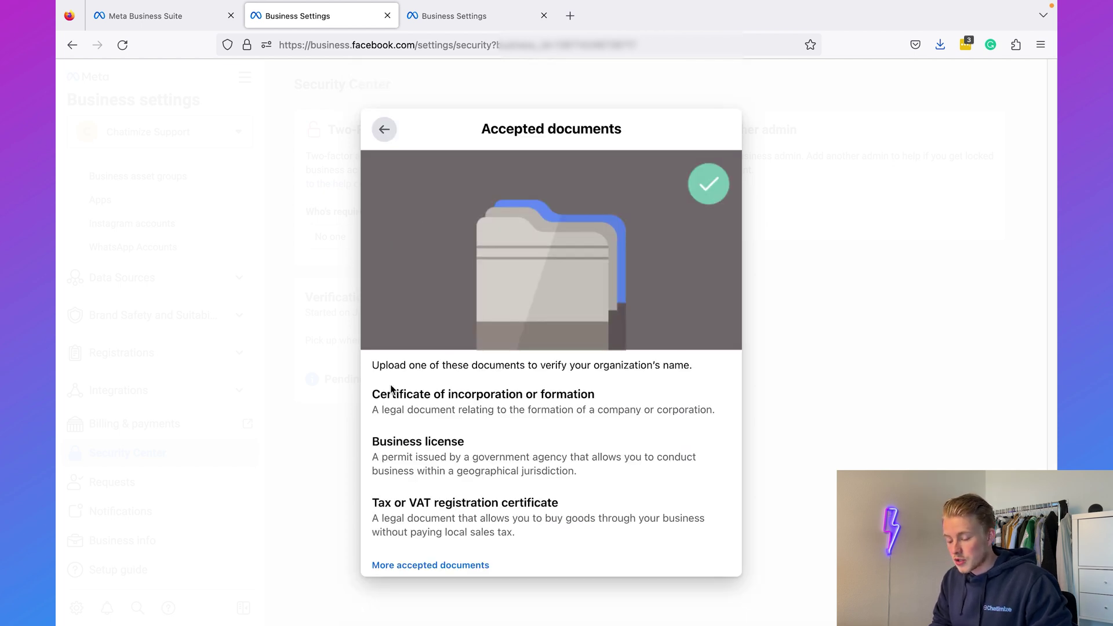
left_click_drag(374, 392, 630, 395)
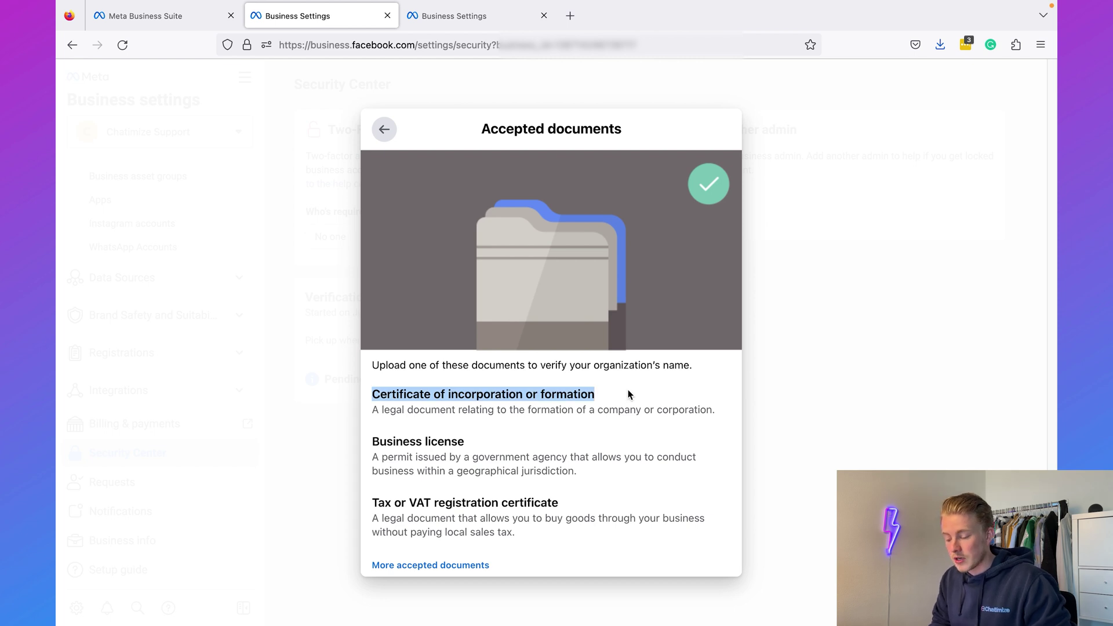
left_click(630, 395)
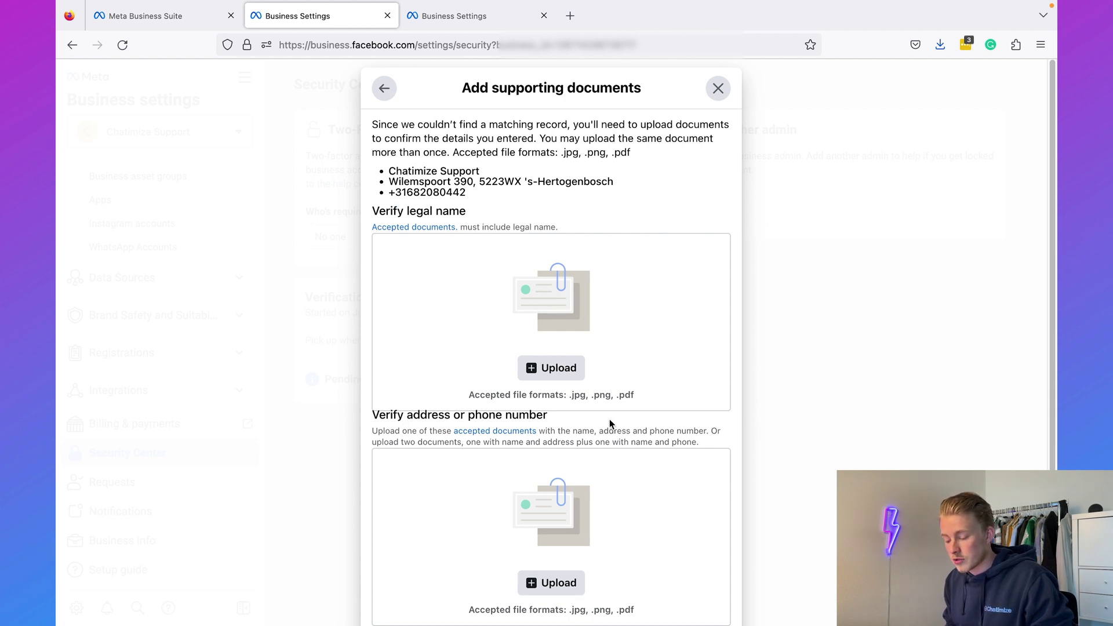
Upload the Reddle KVK invoice PDF as proof of legal name and of address, then continue.
left_click(550, 367)
double_click(450, 120)
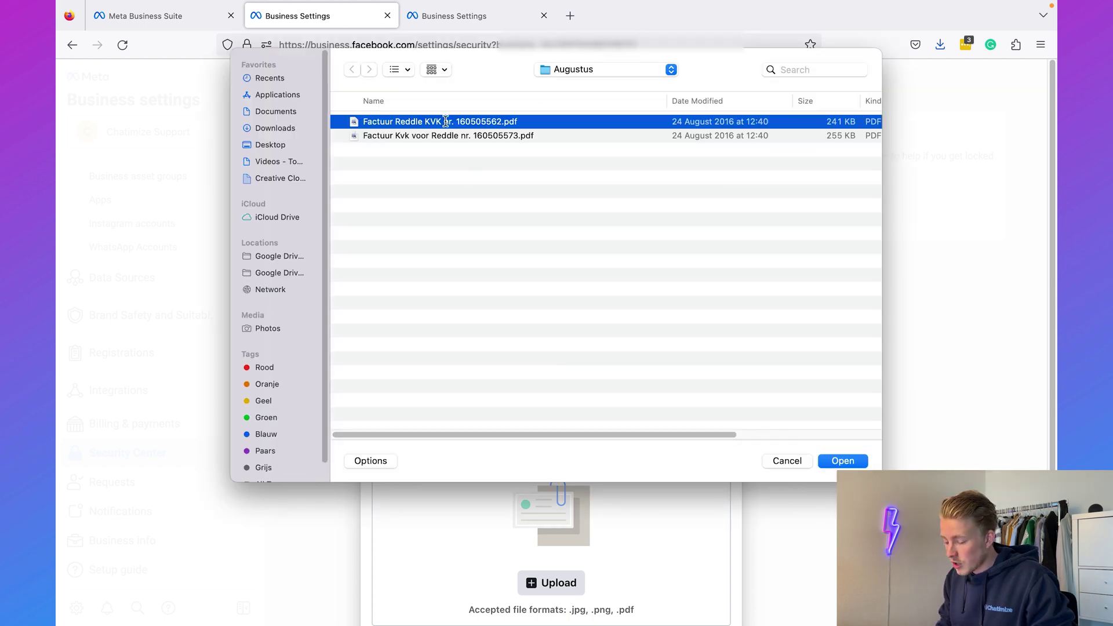
scroll(568, 440, "down", 3)
left_click(569, 459)
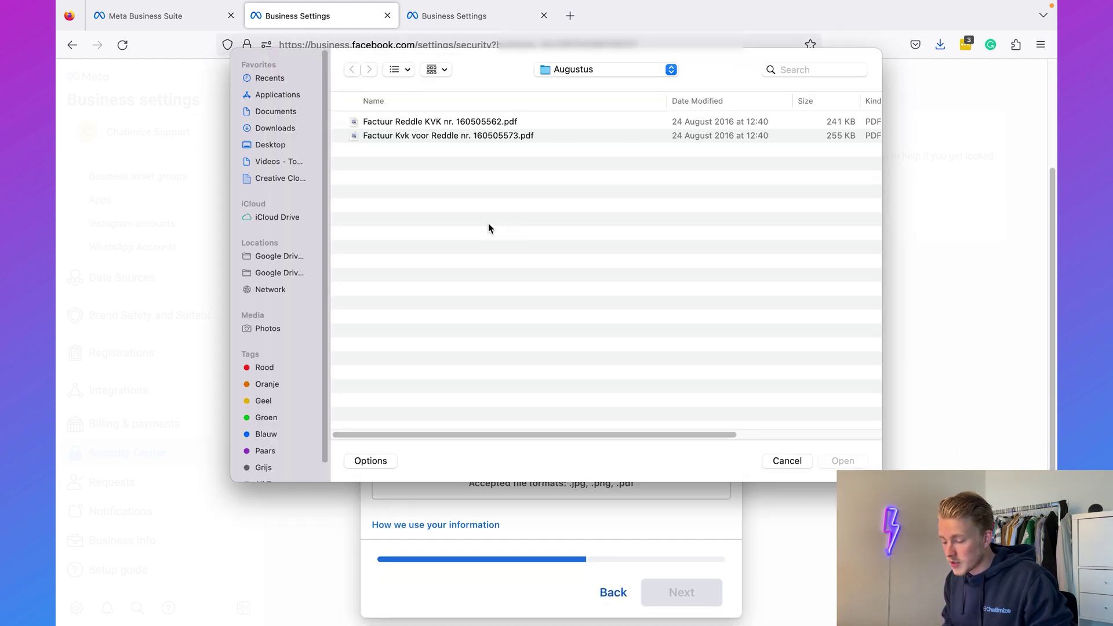
double_click(437, 121)
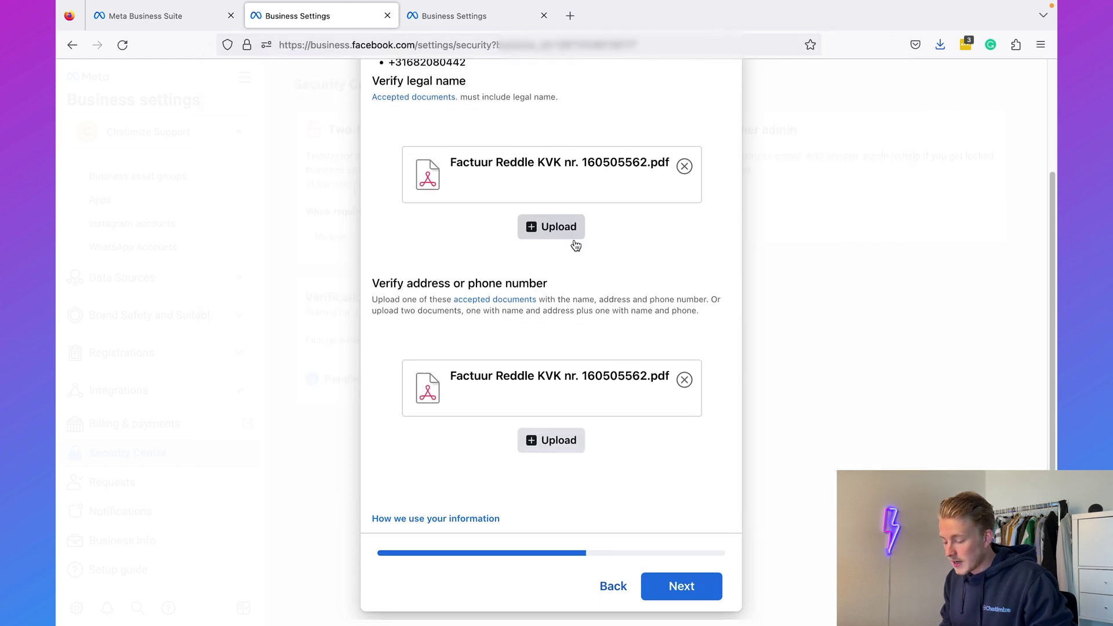
left_click(675, 593)
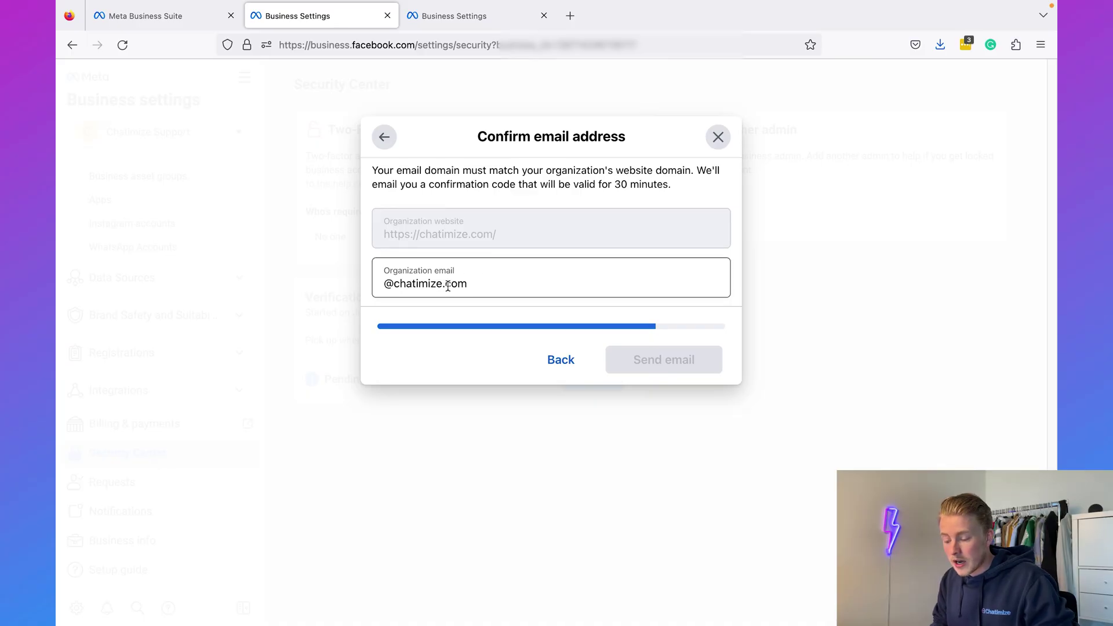
Fill the Organization email with a mailbox on the chatimize.com domain so it validates.
left_click(386, 284)
type("info")
left_click(563, 229)
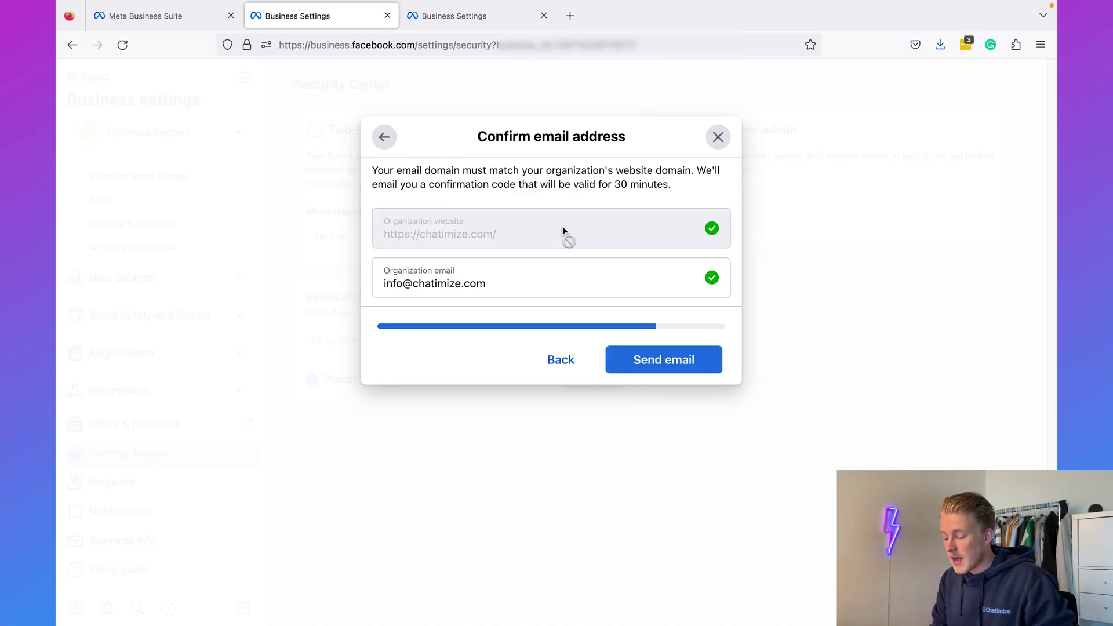